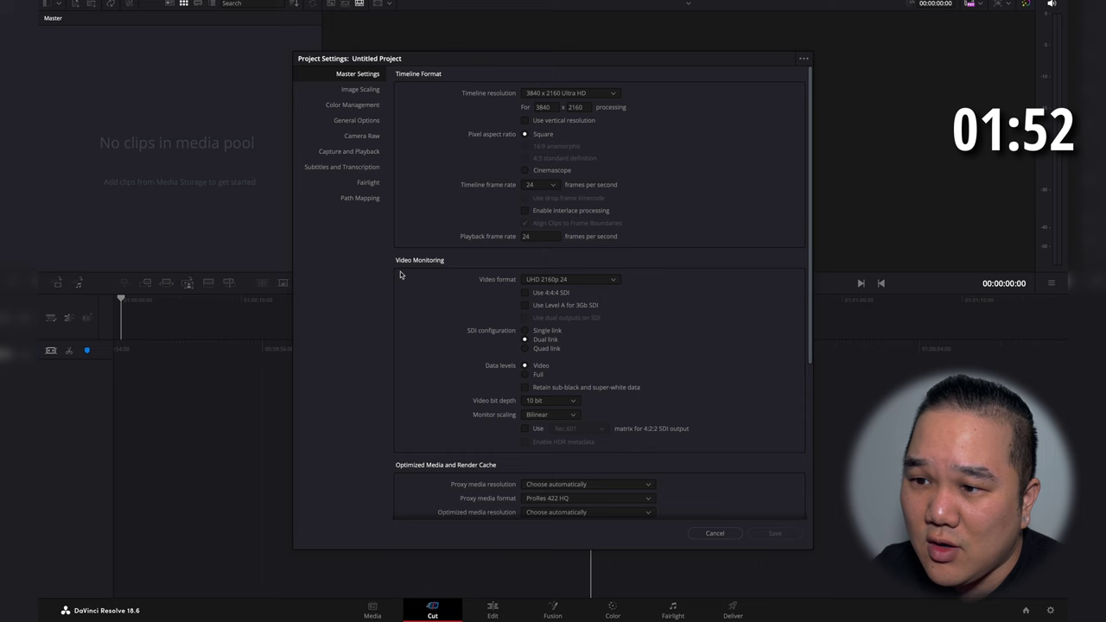
- Close Project Settings and start a new timeline from the media pool's context menu
key("Escape")
right_click(264, 183)
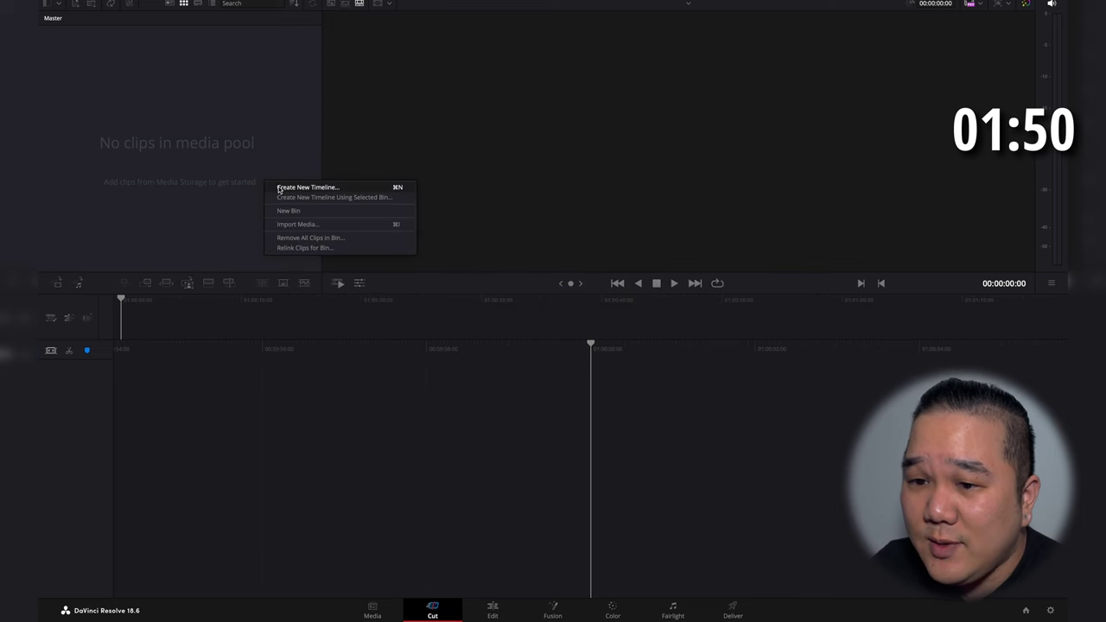
left_click(304, 186)
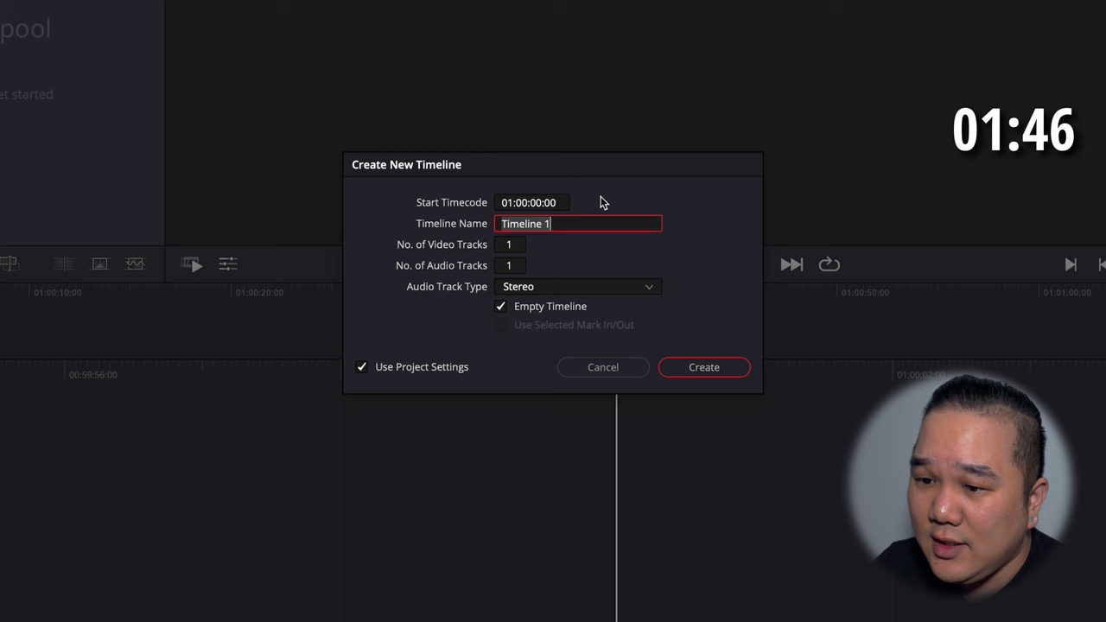
- Give Timeline 1 custom settings: 1920 x 1080 HD flipped to vertical 1080 x 1920, 30 fps
left_click(369, 367)
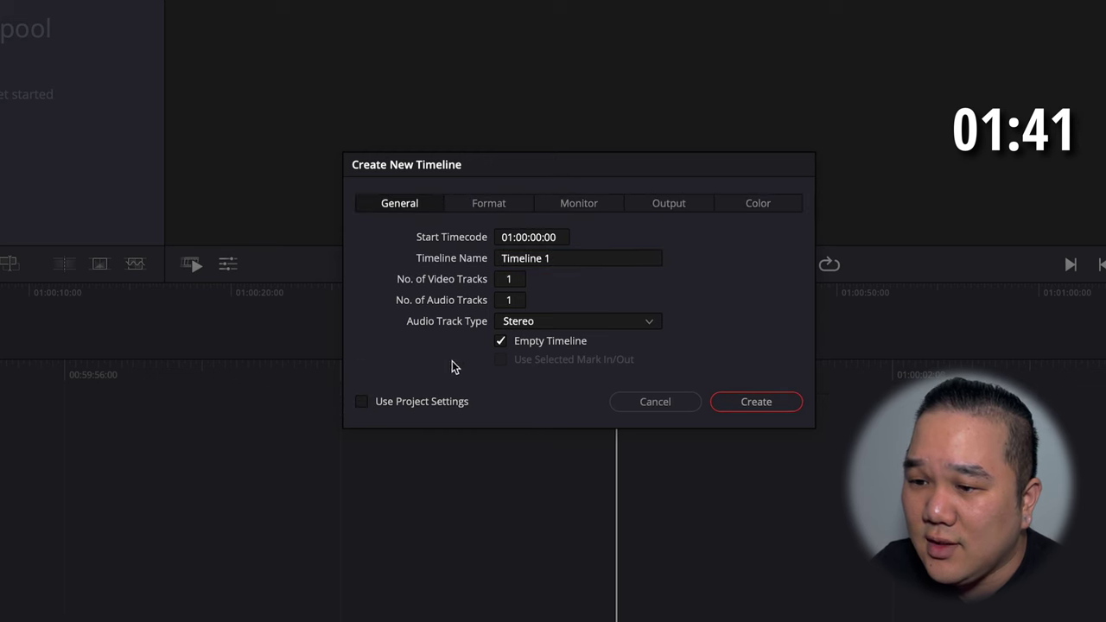
left_click(512, 204)
left_click(535, 236)
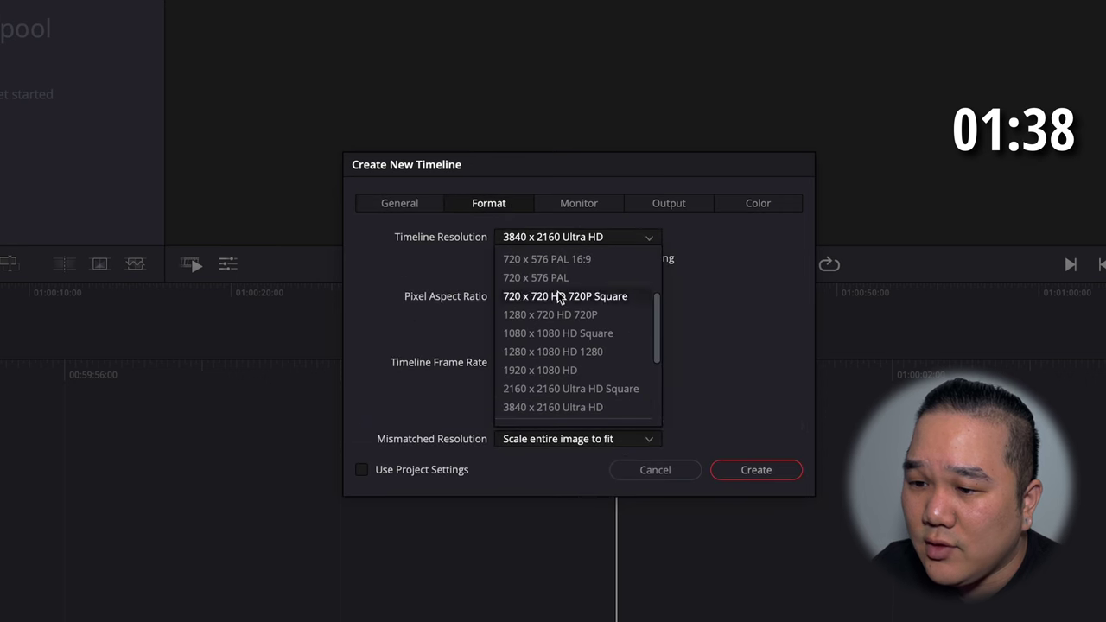
left_click(557, 369)
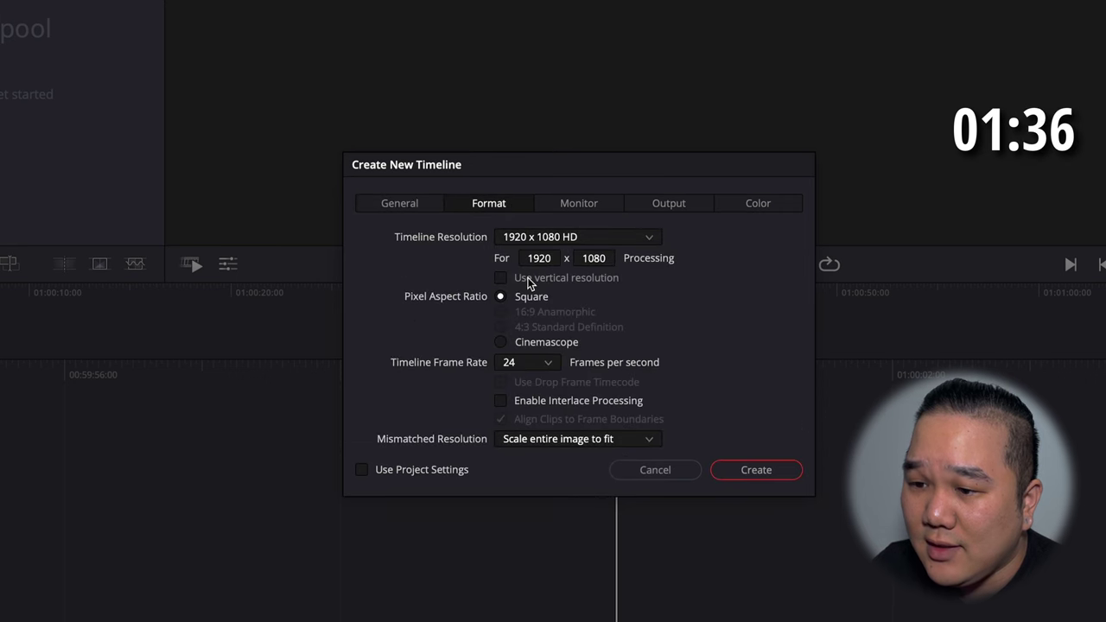
left_click(500, 278)
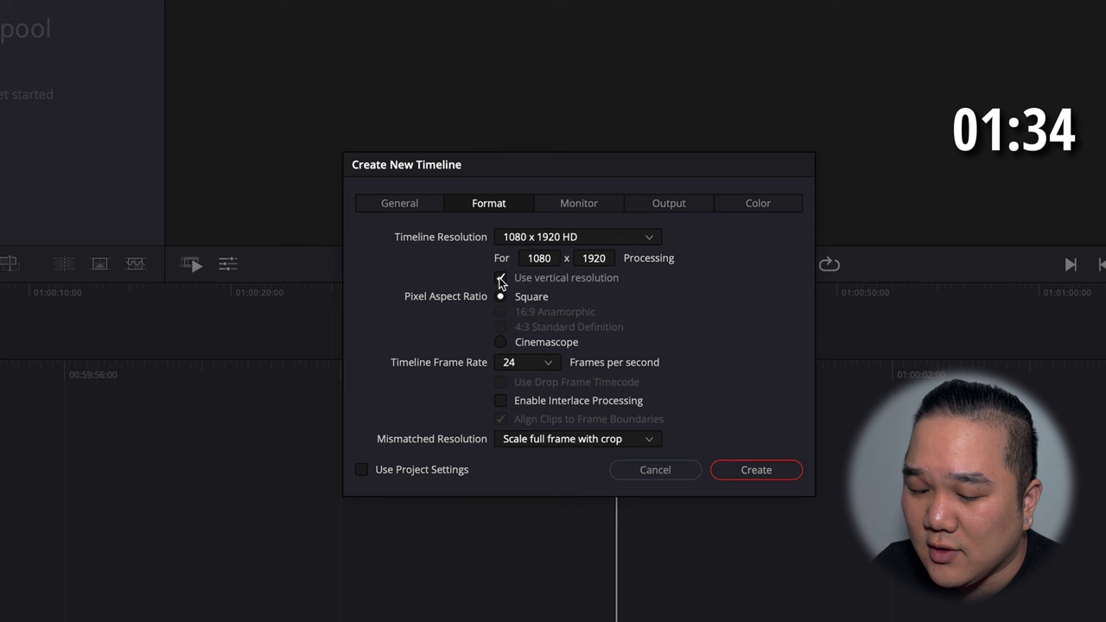
left_click(550, 366)
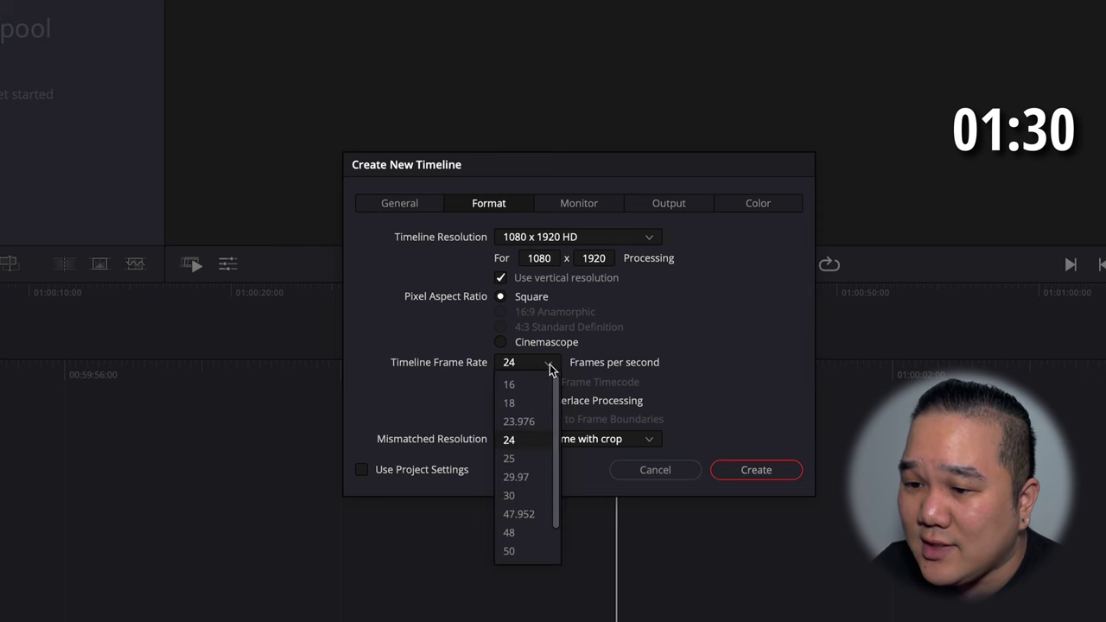
left_click(530, 496)
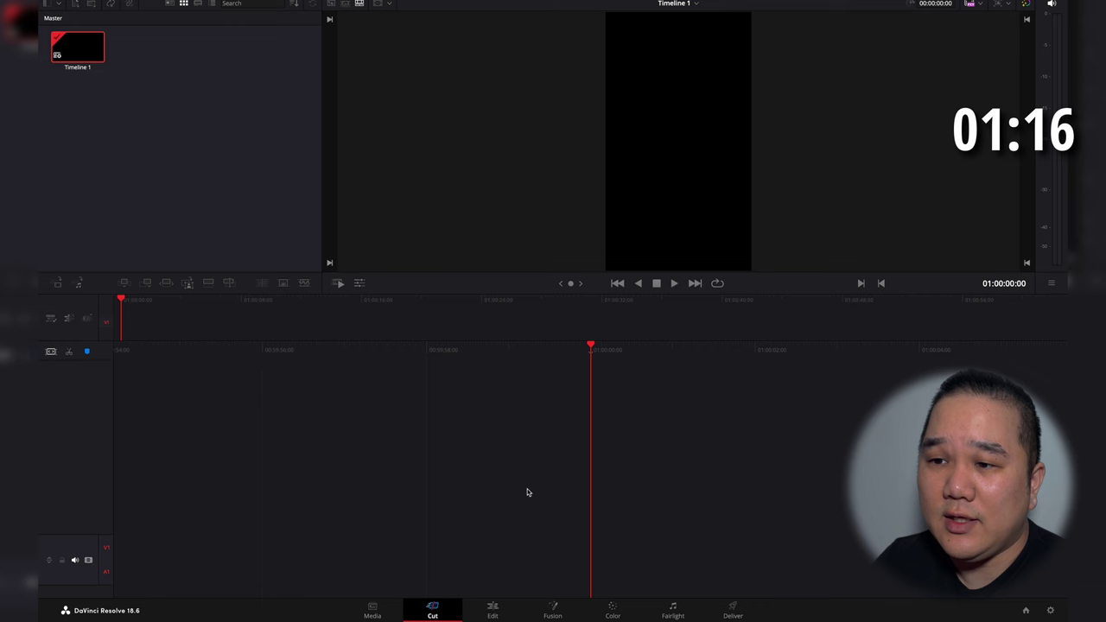
- On the Deliver page, choose Custom Export with H.264 codec and 1080 x 1920 HD resolution
left_click(733, 610)
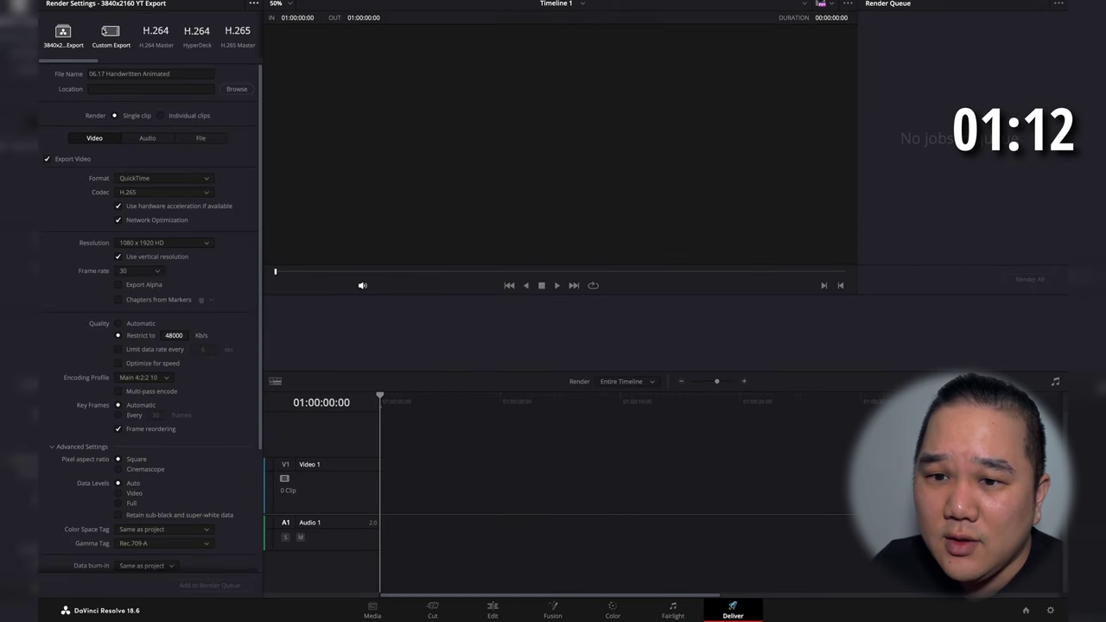
left_click(110, 32)
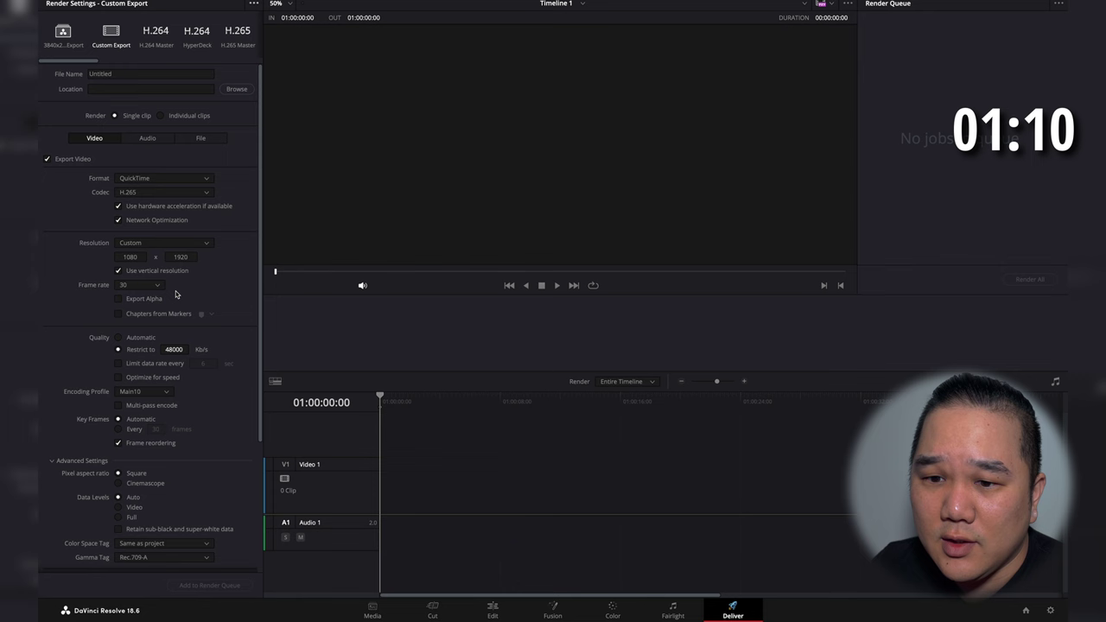
left_click(129, 194)
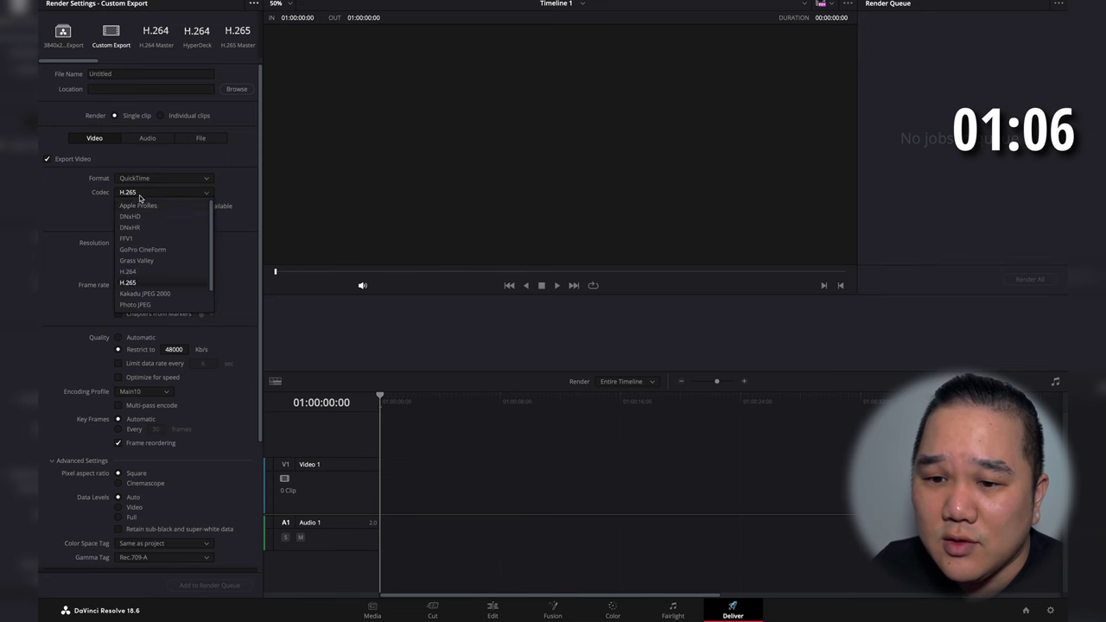
left_click(128, 272)
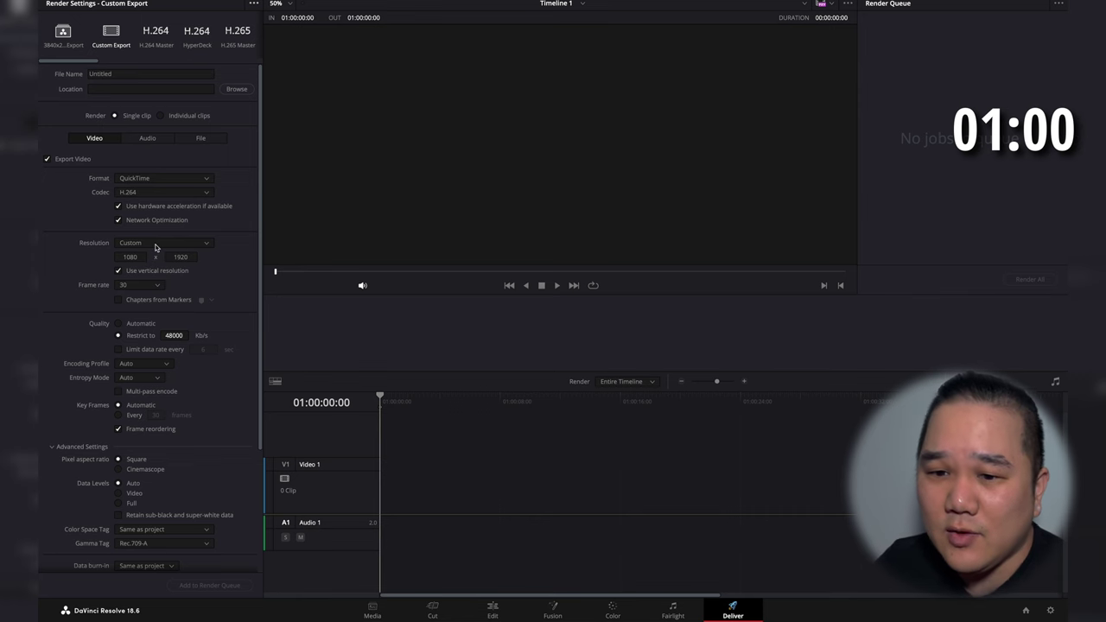
left_click(155, 245)
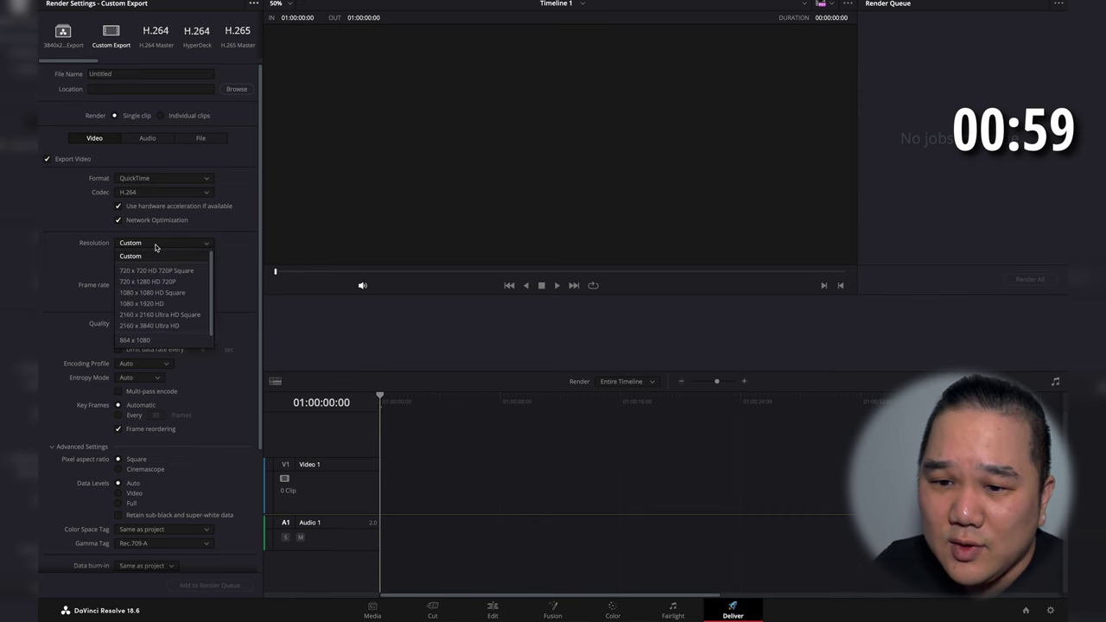
left_click(164, 306)
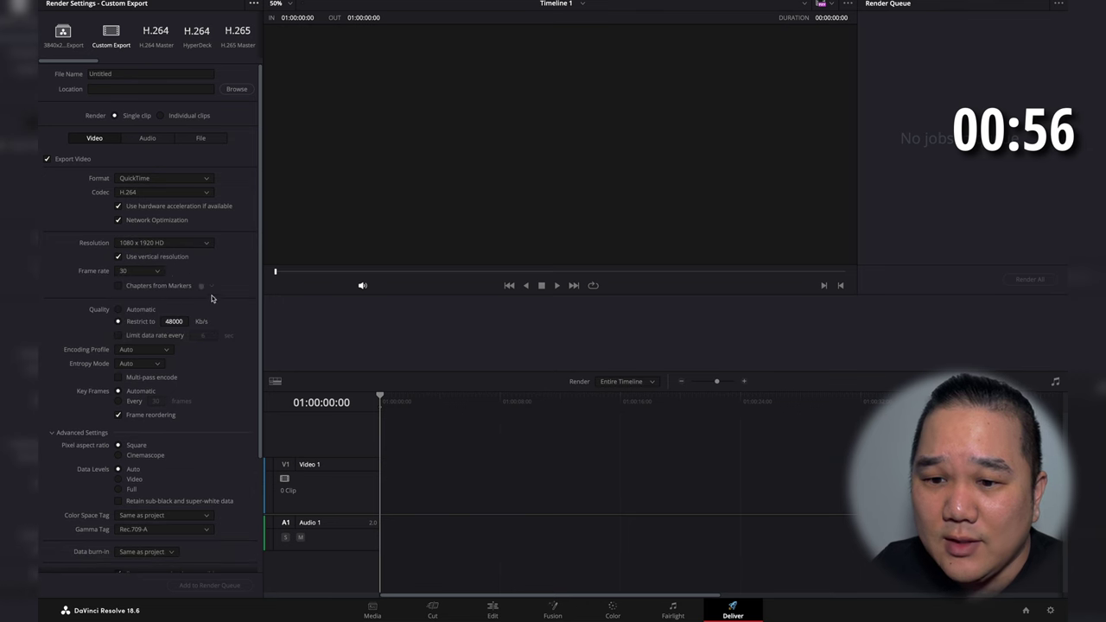
- Set render quality to Automatic and the Color Space Tag to P3-DCI
left_click(122, 313)
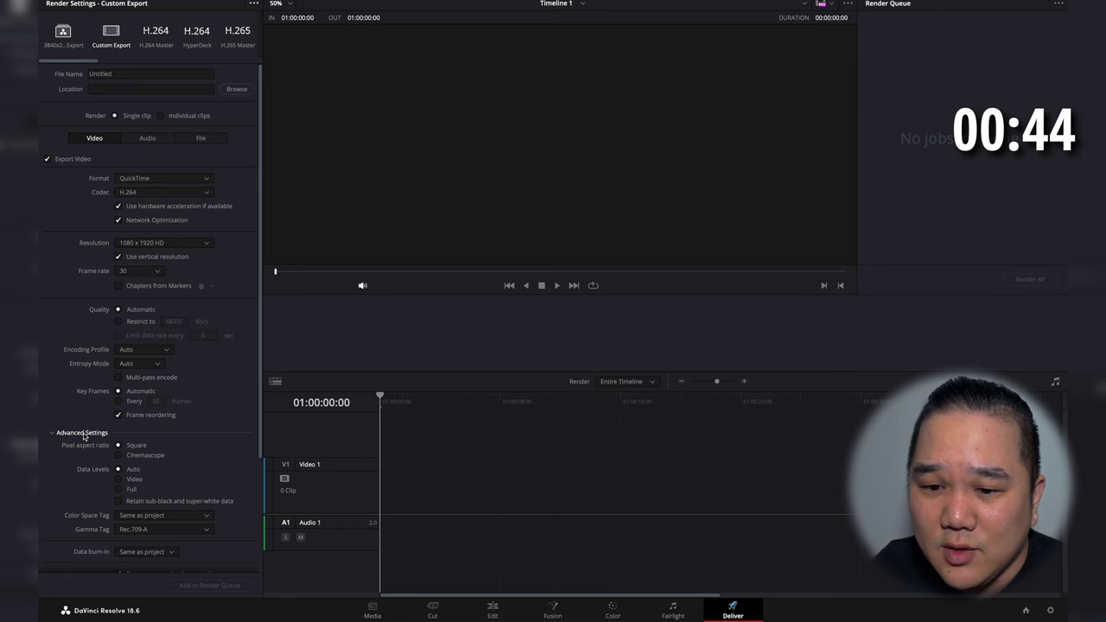
scroll(83, 436, "down", 4)
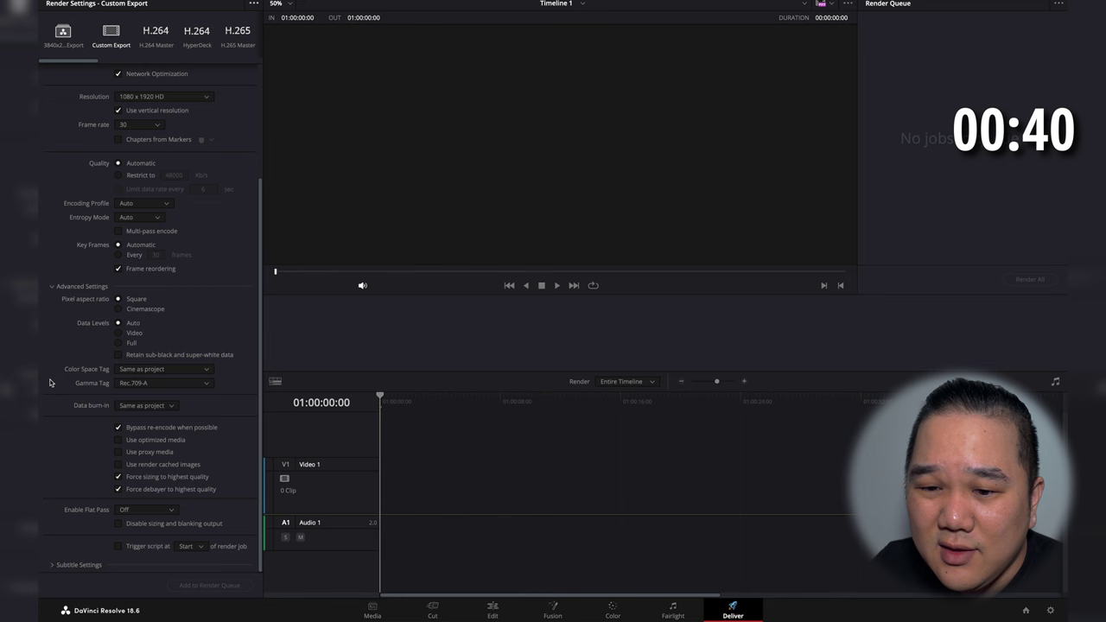
left_click(130, 371)
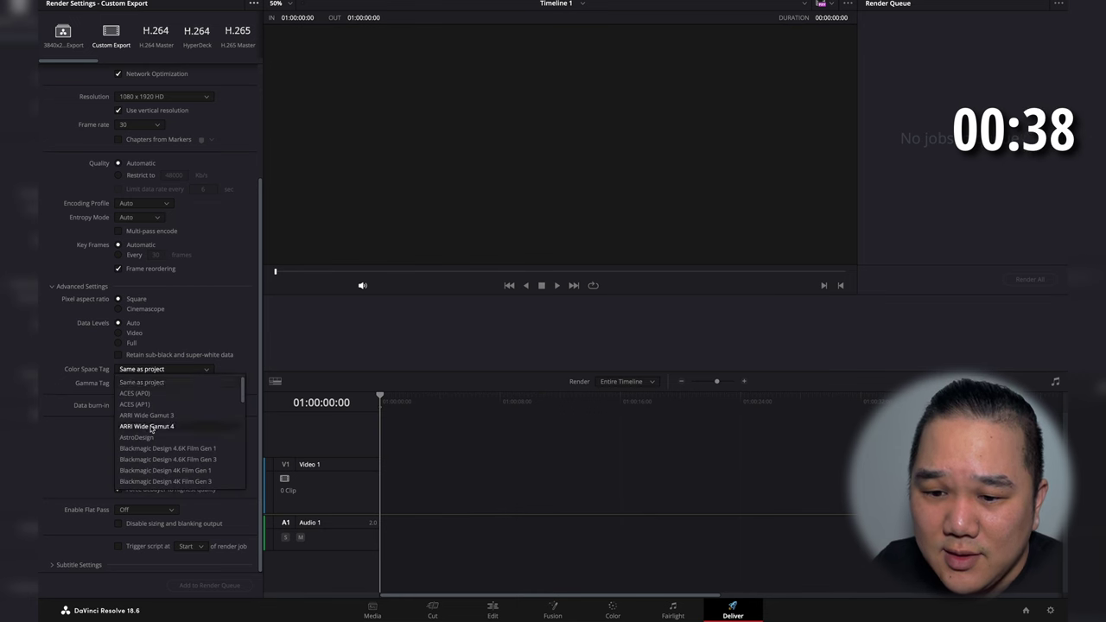
scroll(181, 436, "down", 5)
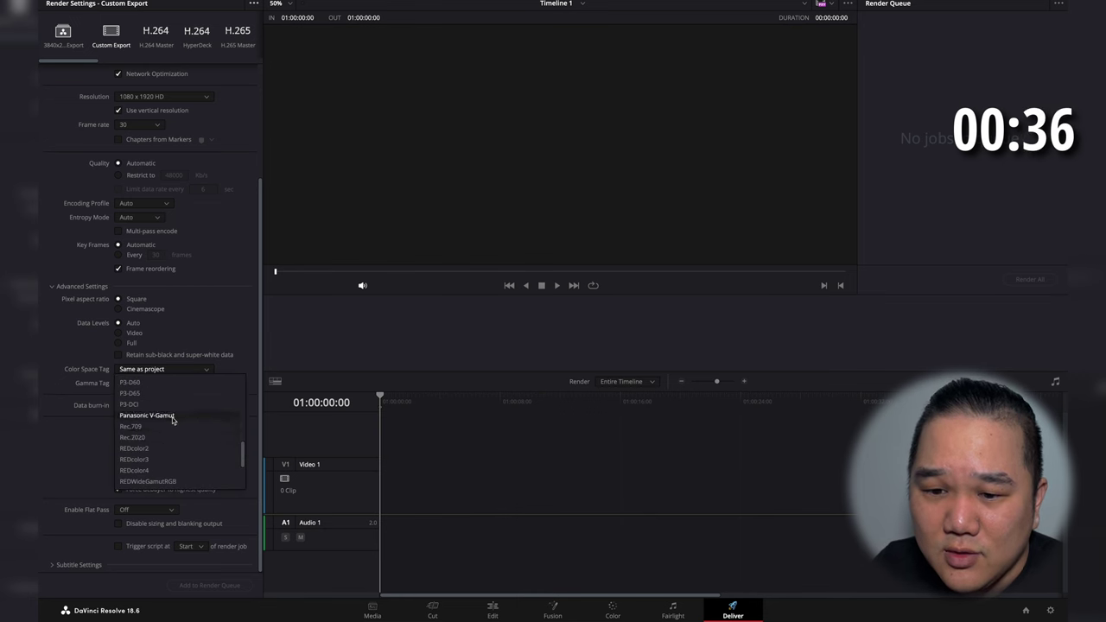
scroll(173, 405, "down", 1)
left_click(173, 404)
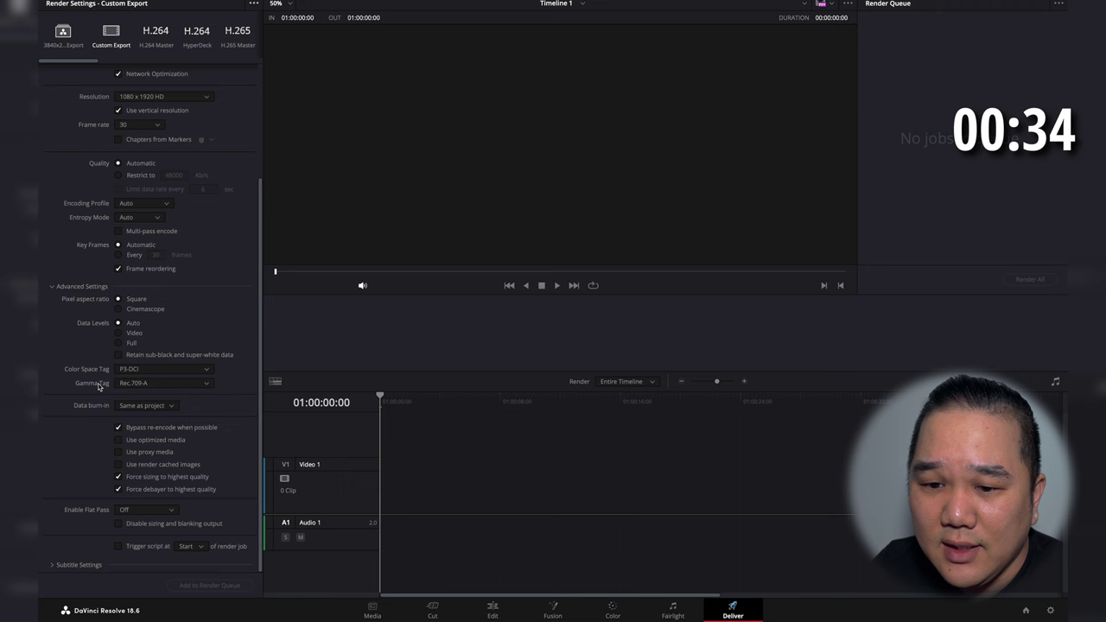
- Set the export's Gamma Tag to sRGB
left_click(134, 384)
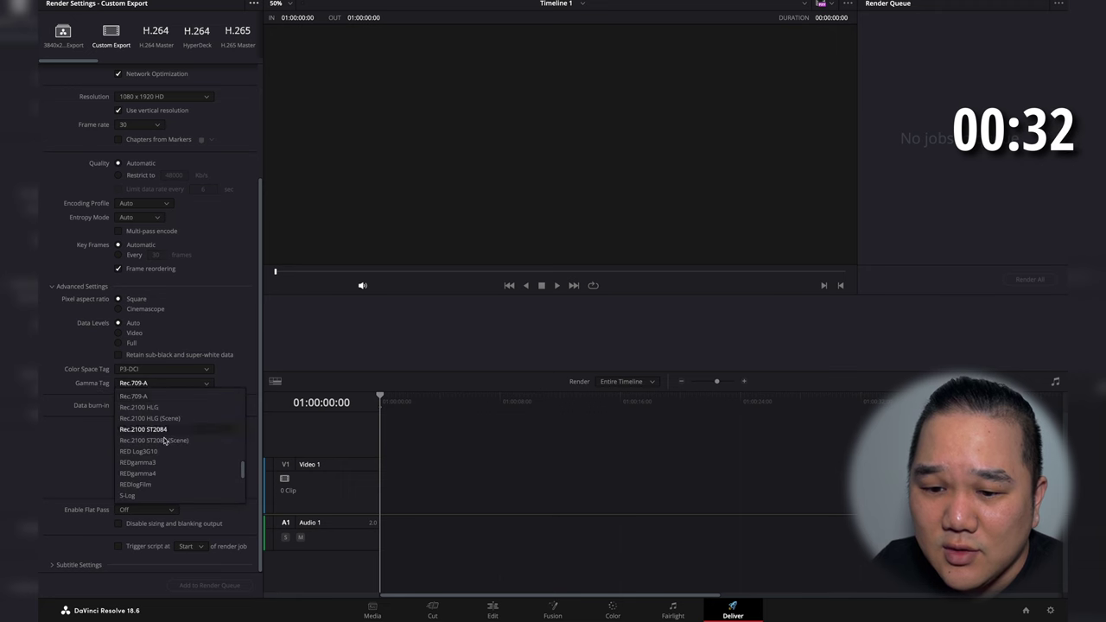
scroll(164, 440, "down", 3)
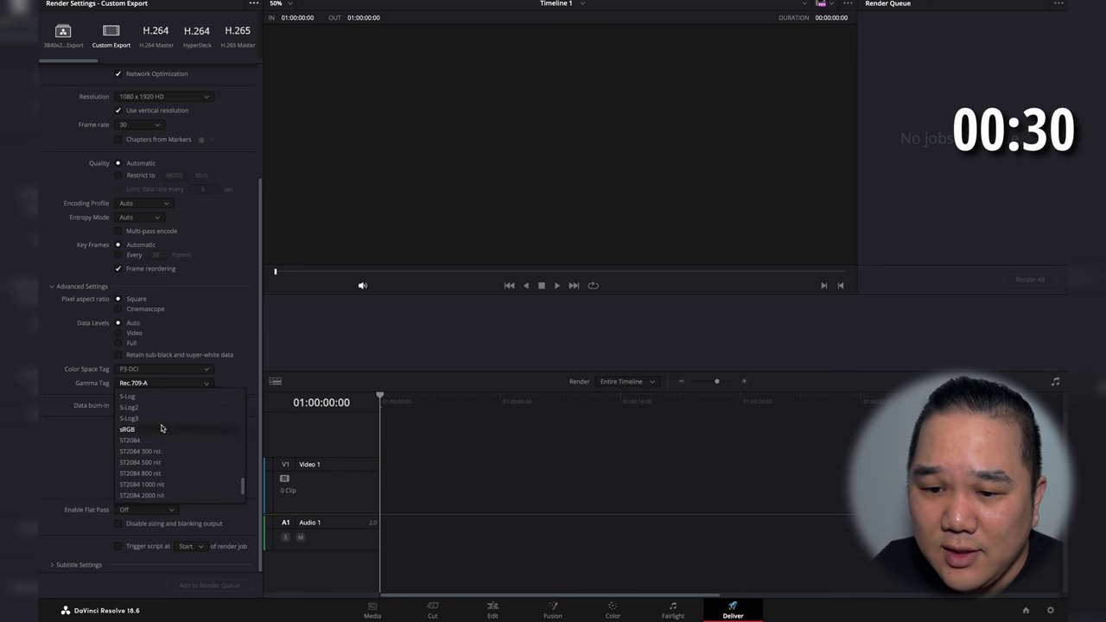
left_click(160, 428)
scroll(169, 359, "up", 2)
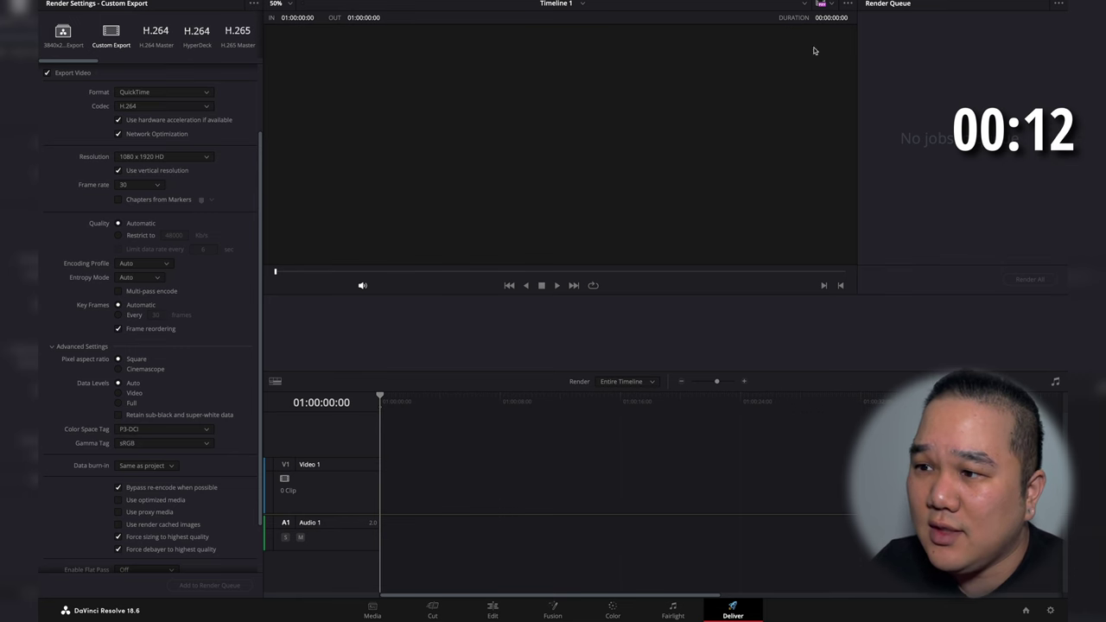
- Save the render settings as a new preset named '1080x1920 Vertical Social Media'
left_click(252, 5)
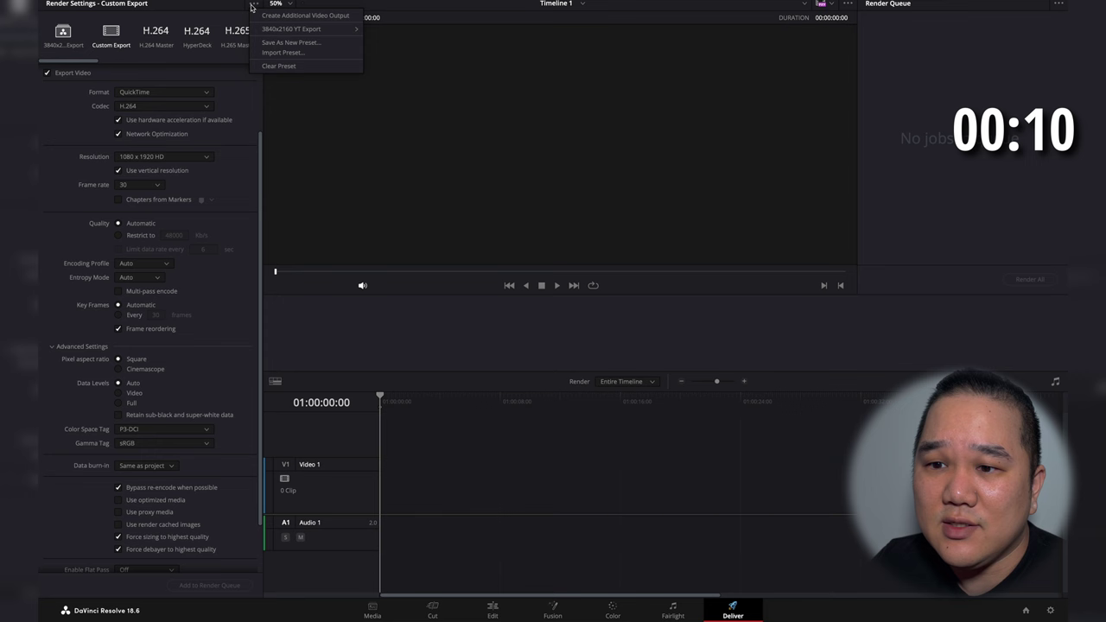
left_click(287, 43)
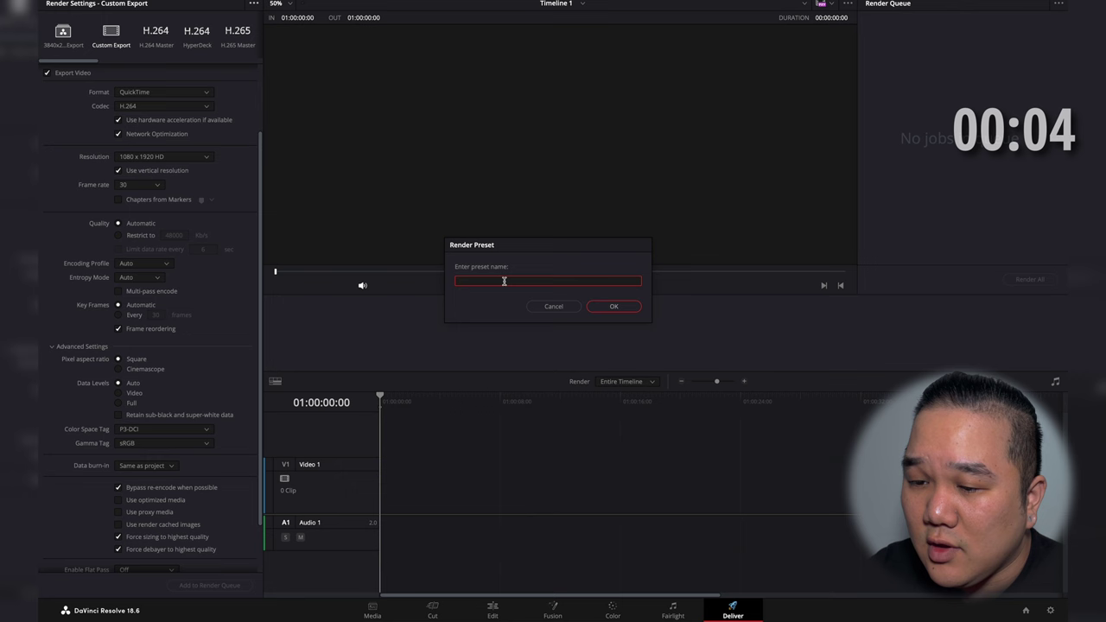
type("1080")
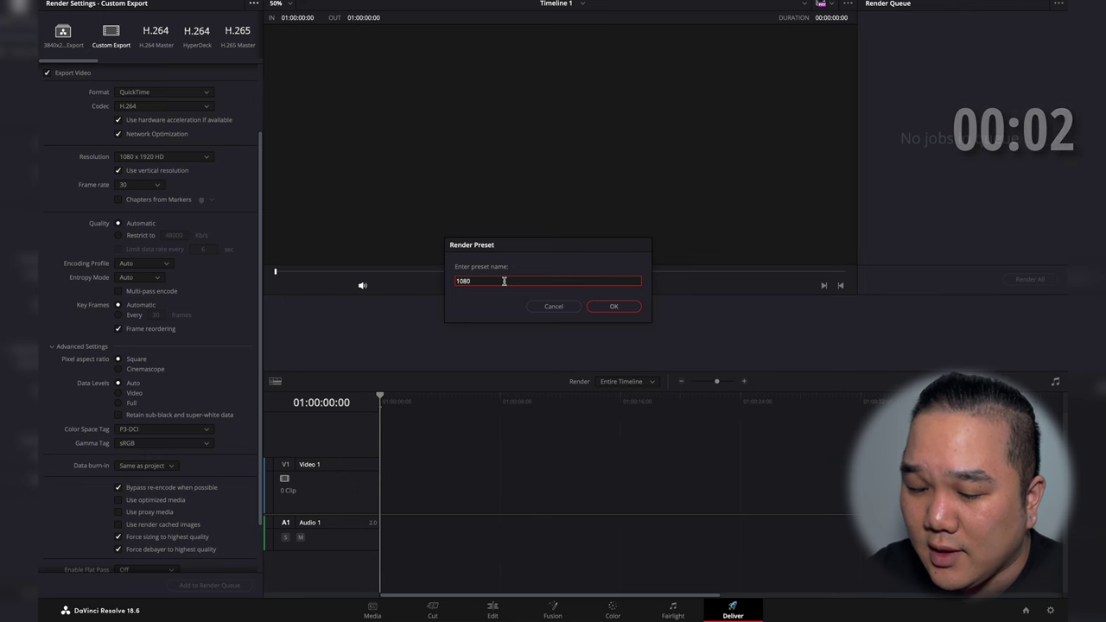
type("x1920 Vertical Social Media")
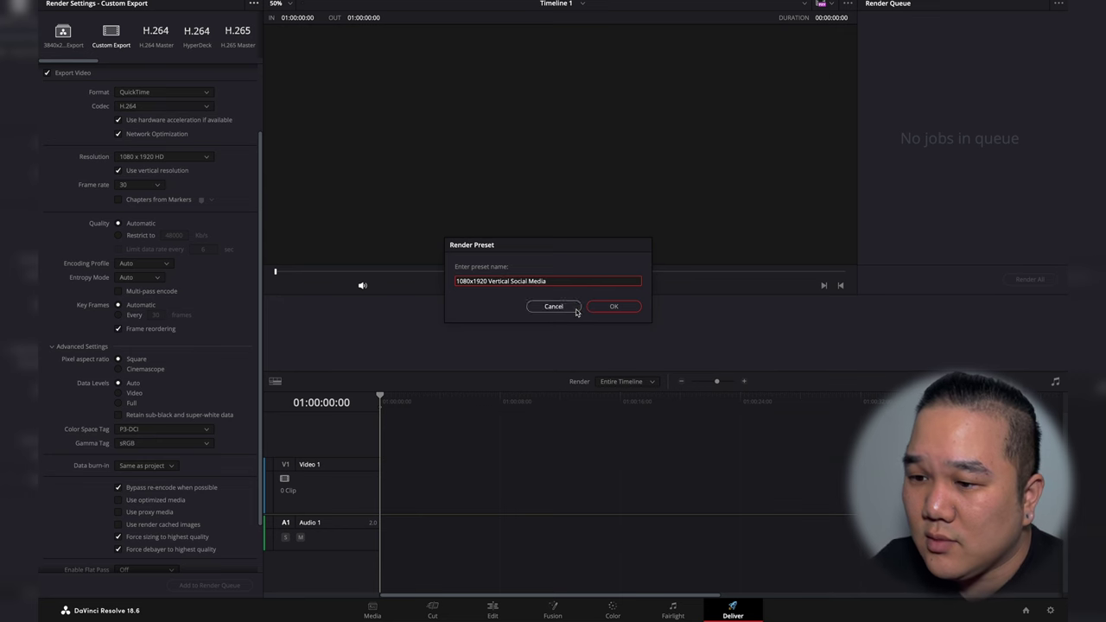
left_click(613, 306)
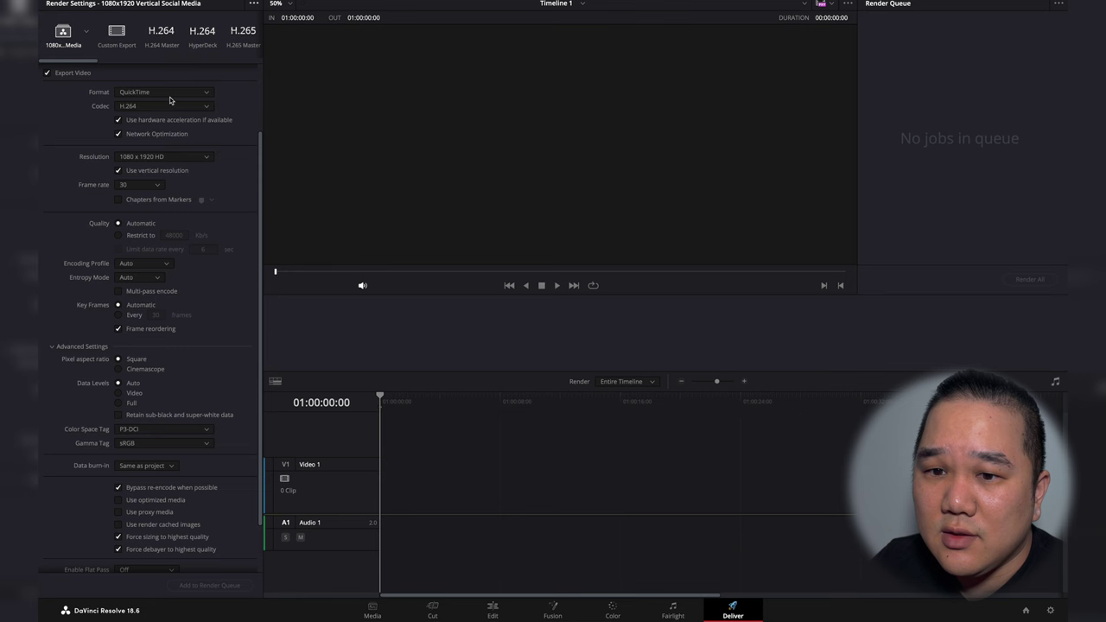
- Switch to the 3840x2160 YT Export preset, then back to the 1080x1920 Vertical Social Media preset
left_click(87, 32)
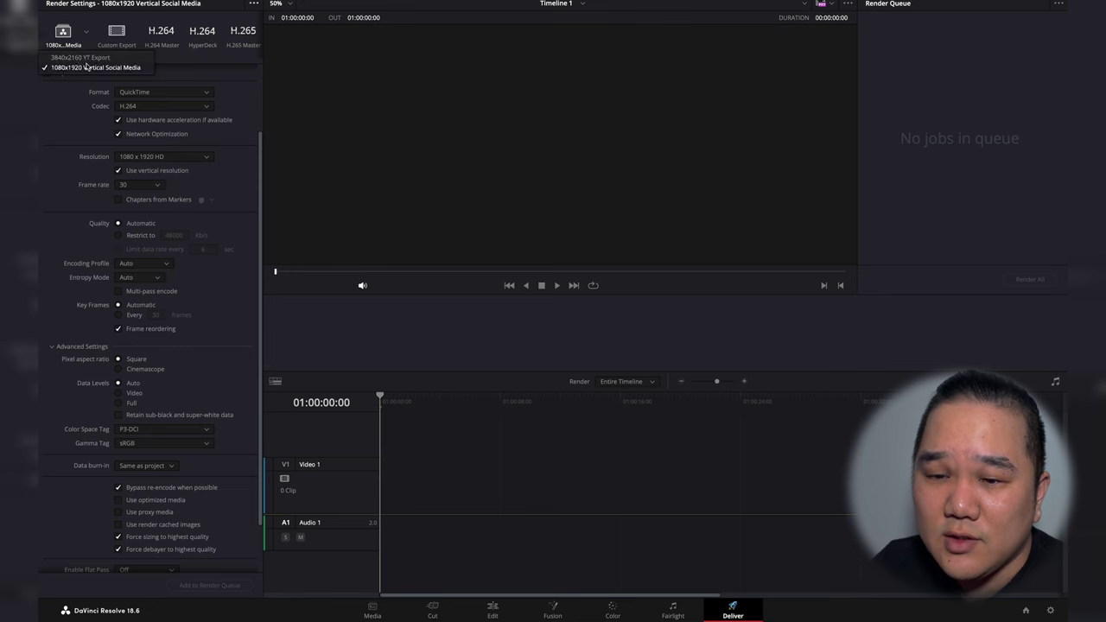
left_click(86, 57)
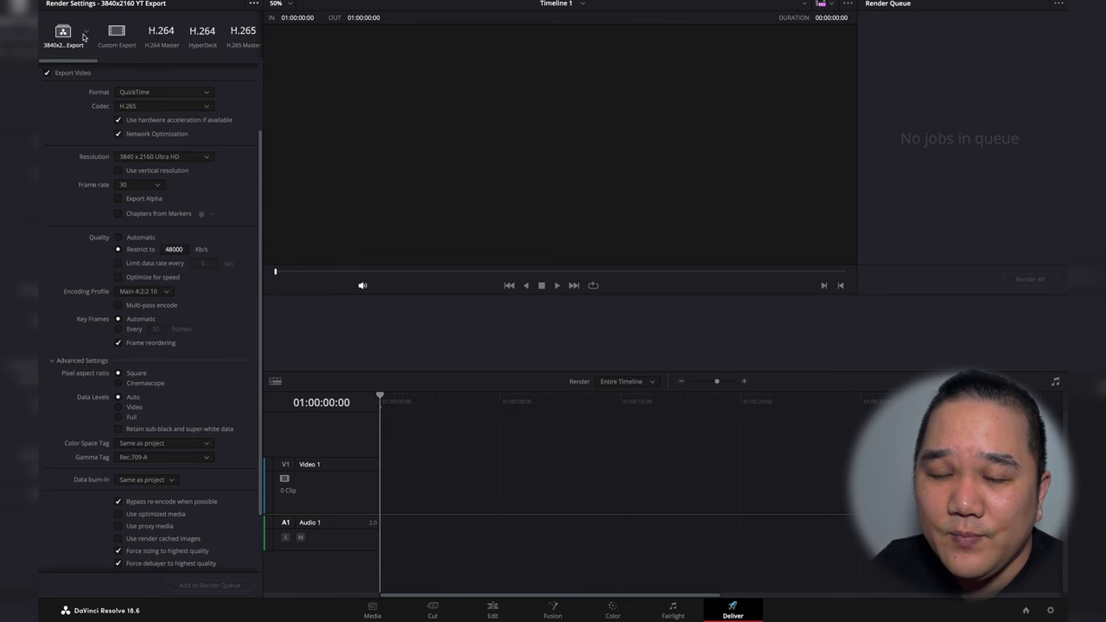
left_click(87, 33)
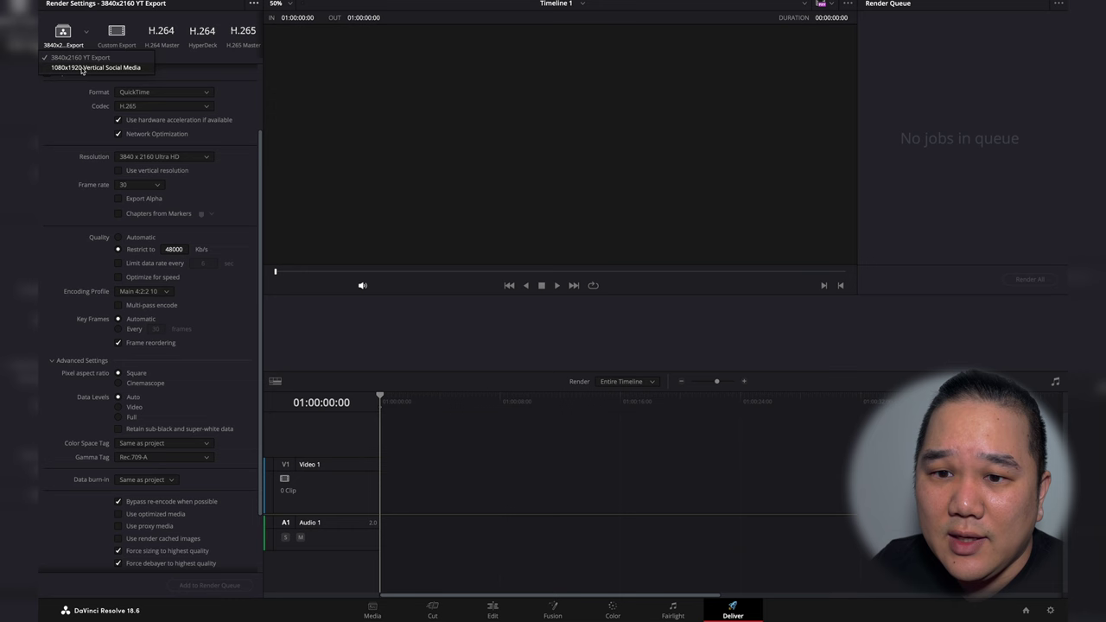
left_click(81, 68)
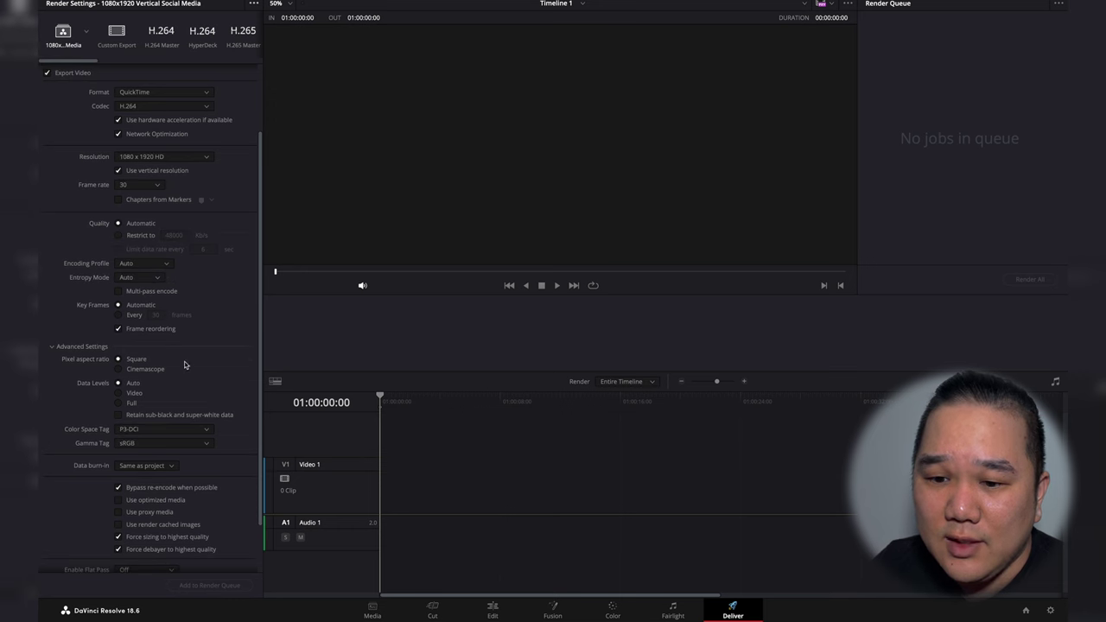
scroll(127, 331, "up", 2)
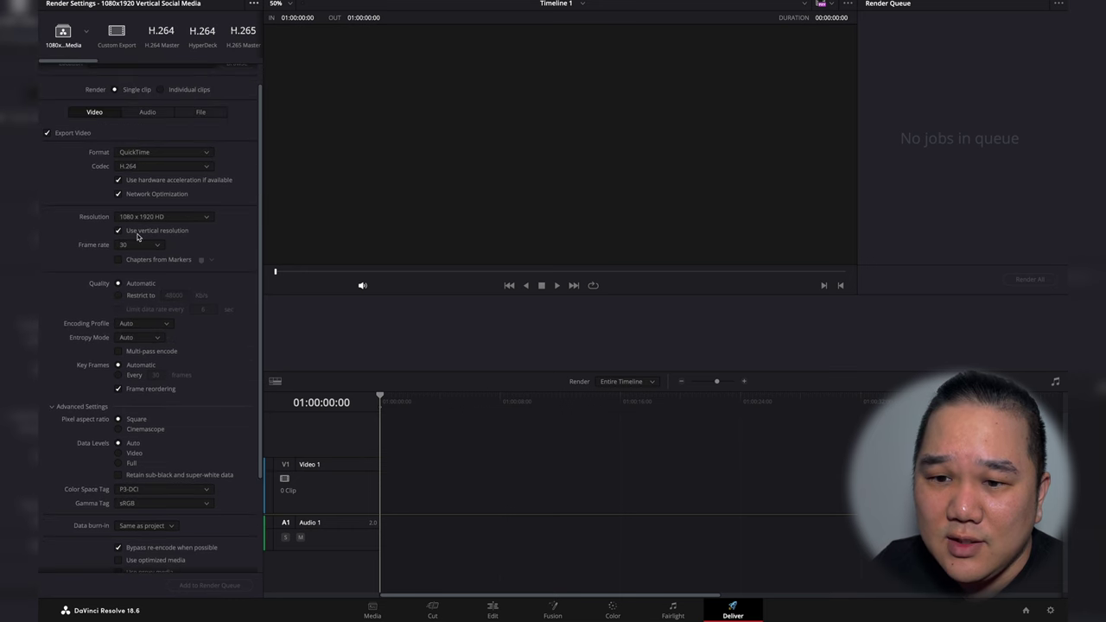
left_click(85, 35)
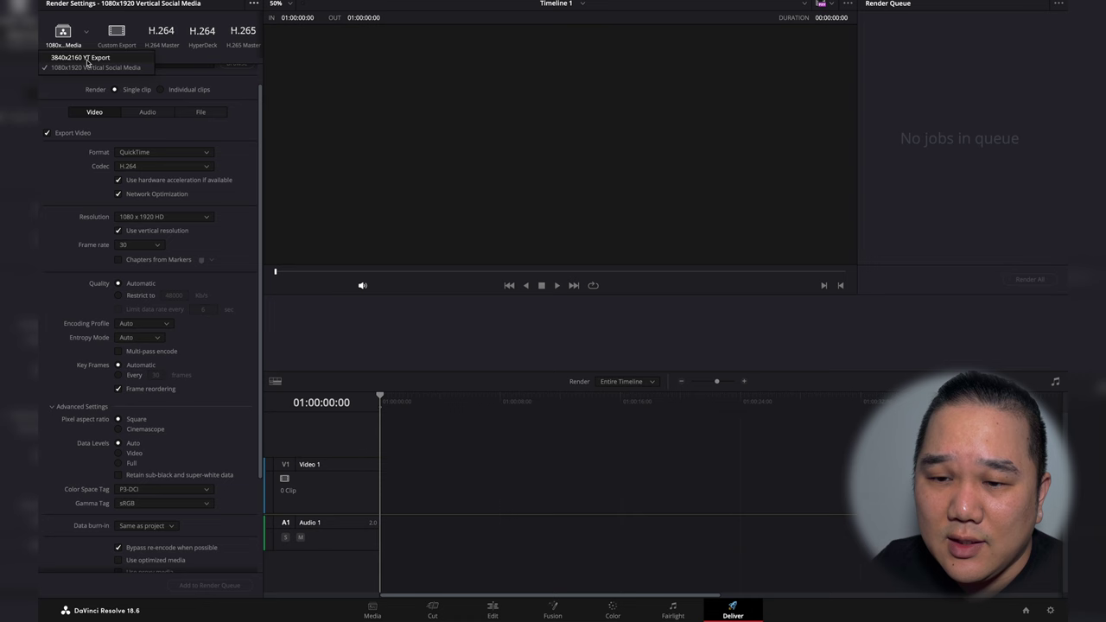
left_click(87, 62)
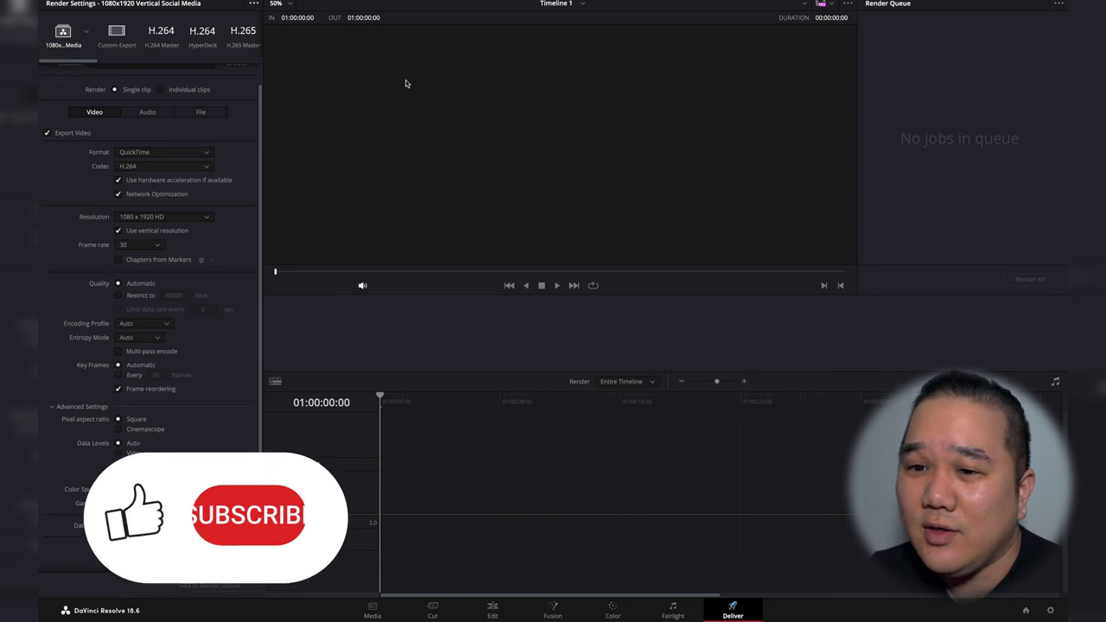